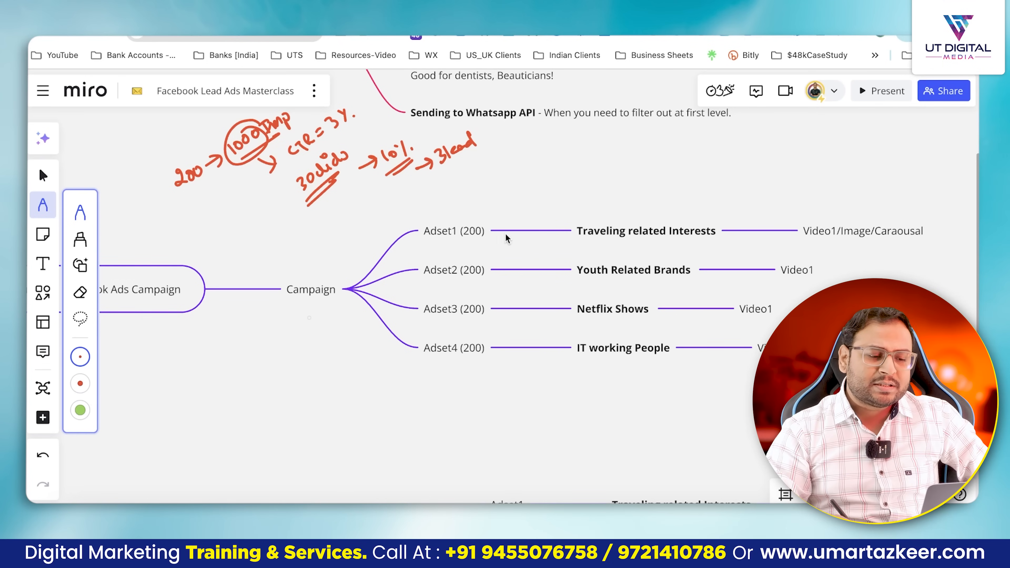
Step: Annotate the handwritten 200-to-3-leads example by linking its clicks to its leads, writing 200/3 = 66.66 beside it and labelling the 200 as CPM
mouse_move(394, 151)
left_mouse_down()
mouse_move(399, 167)
mouse_move(404, 151)
mouse_move(393, 161)
left_mouse_up()
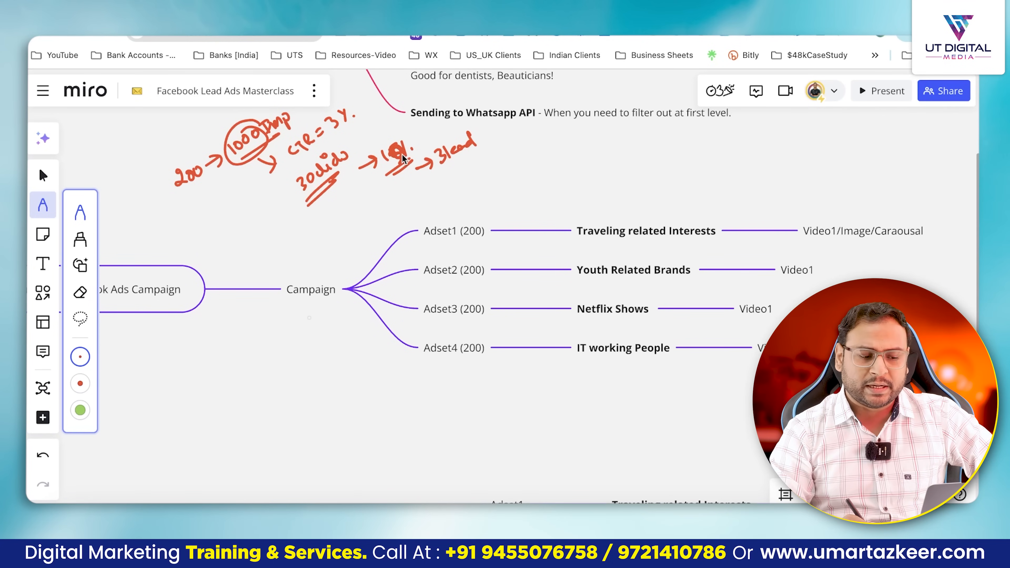
left_click_drag(346, 192, 437, 165)
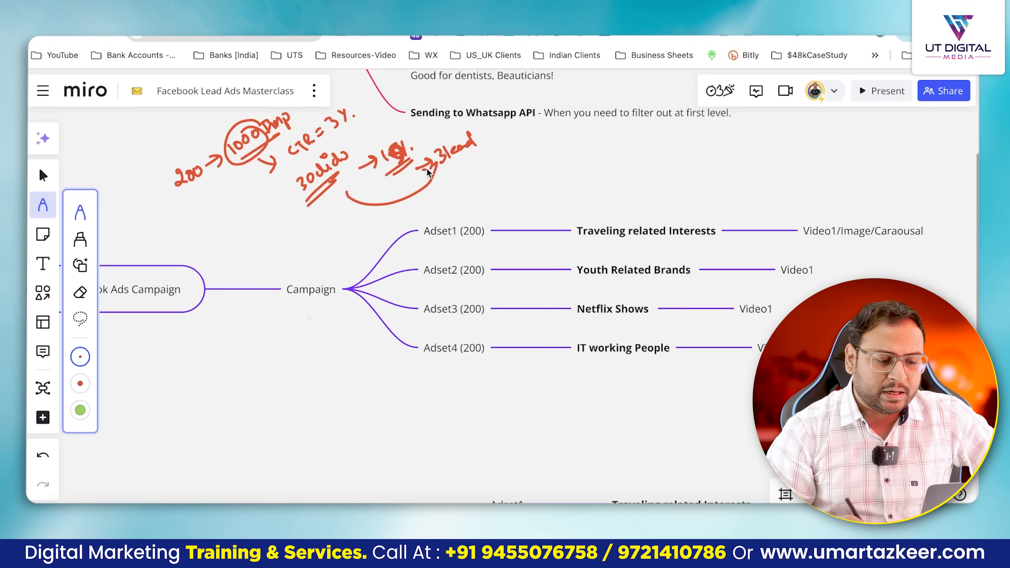
left_click_drag(190, 199, 213, 183)
left_click_drag(193, 203, 215, 187)
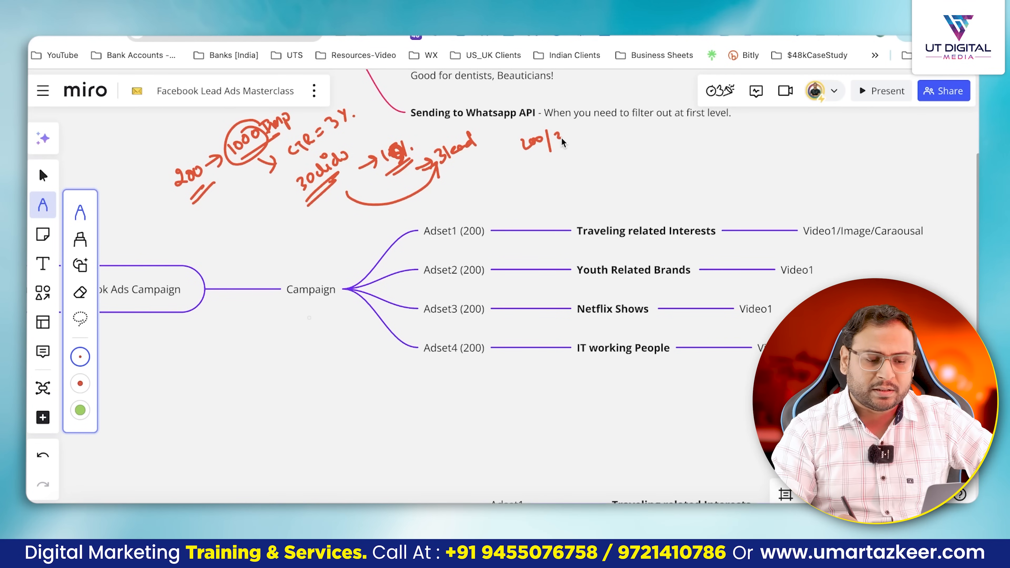
left_click_drag(573, 136, 593, 124)
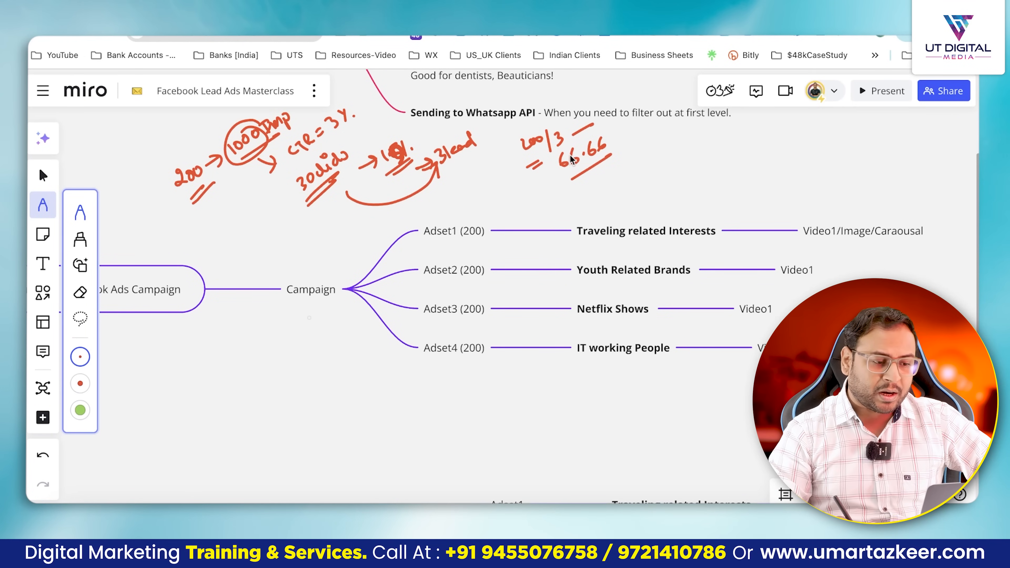
mouse_move(165, 192)
left_mouse_down()
mouse_move(153, 172)
mouse_move(185, 147)
mouse_move(162, 161)
left_mouse_up()
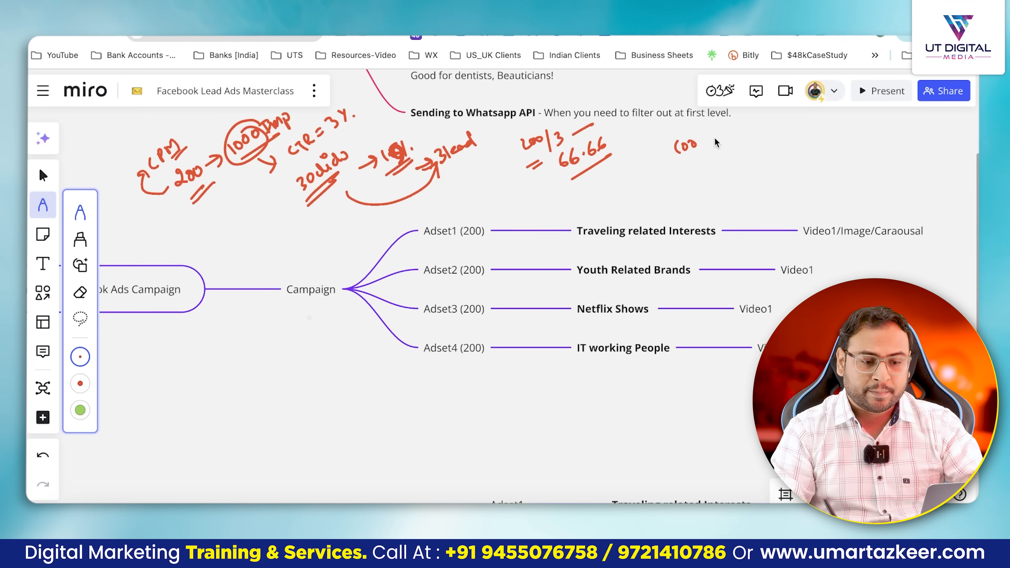
Step: Handwrite a second cost example beside the first, running from a circled 100 → 1000 through CTR and a circled 3 to an underlined 33.33
mouse_move(695, 148)
left_mouse_down()
mouse_move(723, 136)
mouse_move(731, 148)
left_mouse_up()
left_click_drag(741, 128, 749, 127)
left_click_drag(761, 121, 789, 129)
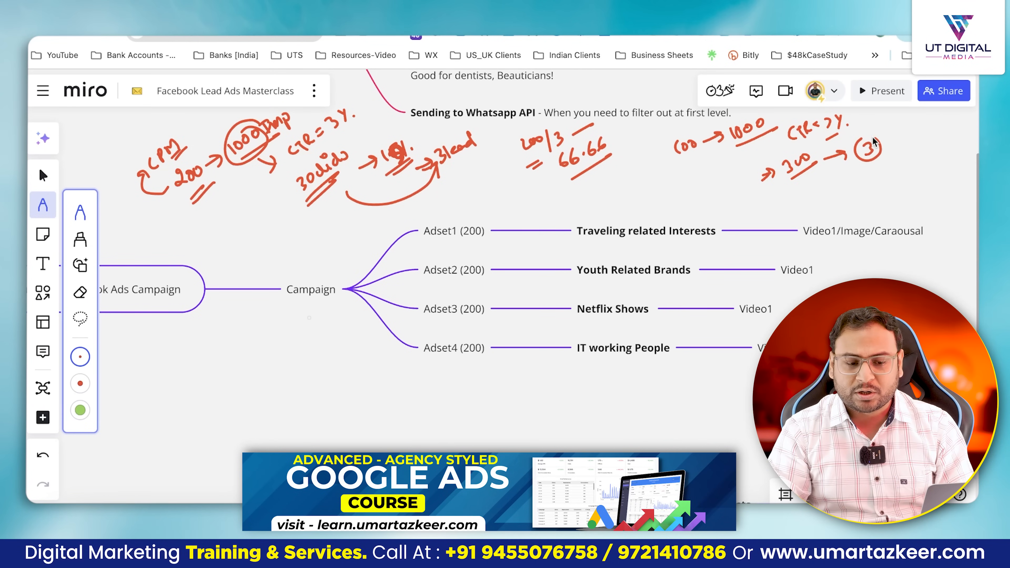
left_click_drag(702, 136, 693, 150)
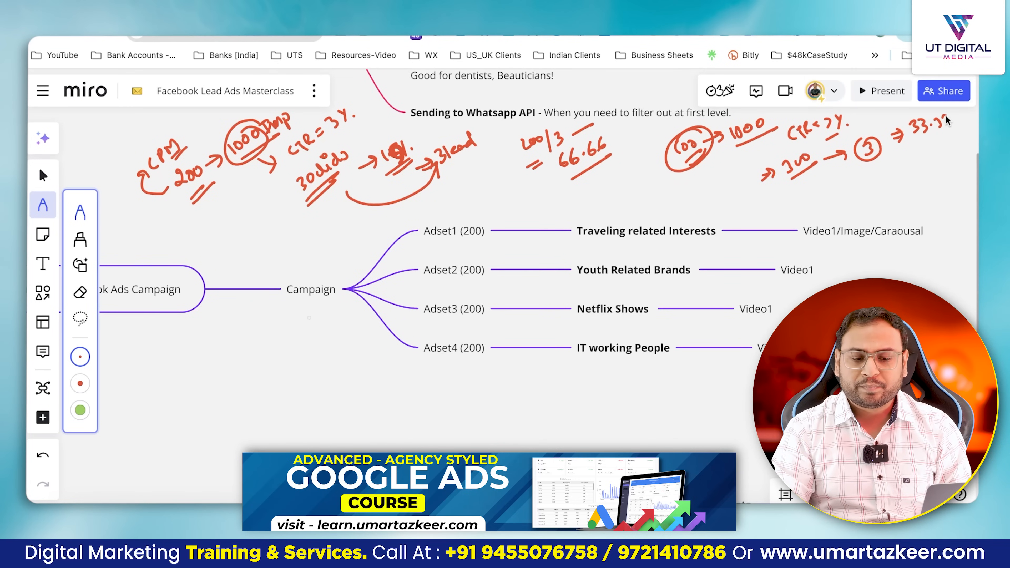
left_click_drag(938, 121, 946, 131)
left_click_drag(916, 144, 948, 130)
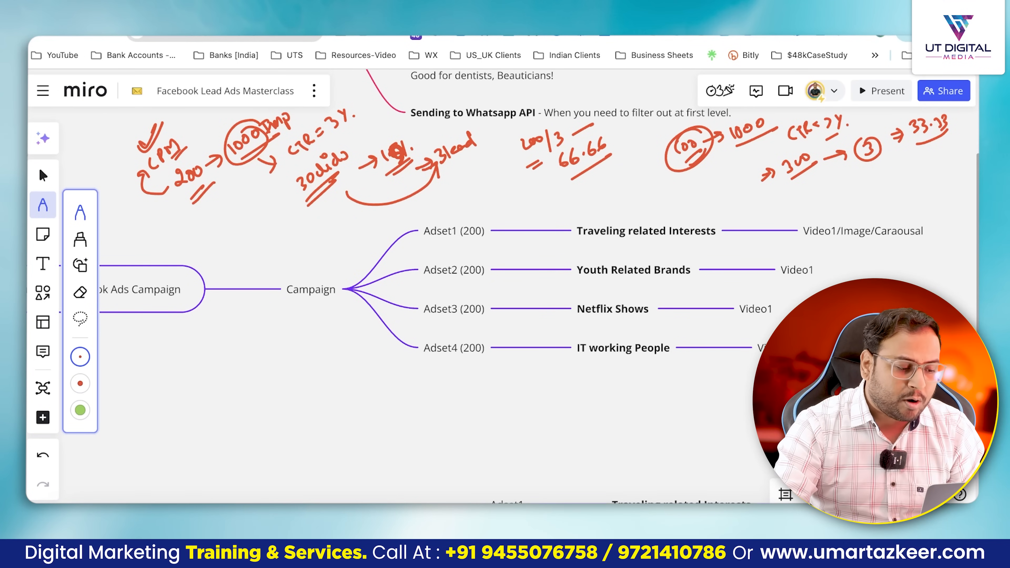
Step: Erase all the handwritten calculations above the campaign mind map
left_click(80, 292)
mouse_move(180, 192)
left_mouse_down()
mouse_move(146, 133)
mouse_move(330, 190)
mouse_move(648, 119)
mouse_move(648, 110)
mouse_move(877, 121)
mouse_move(749, 150)
mouse_move(925, 124)
mouse_move(667, 169)
mouse_move(760, 171)
mouse_move(319, 154)
mouse_move(293, 105)
mouse_move(316, 129)
mouse_move(602, 154)
mouse_move(493, 165)
left_mouse_up()
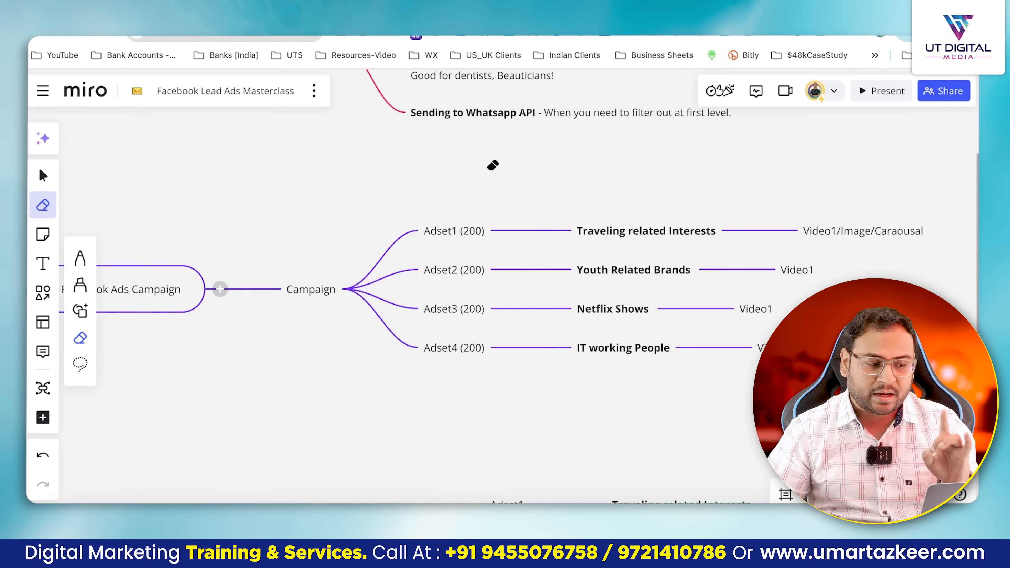
left_click(80, 258)
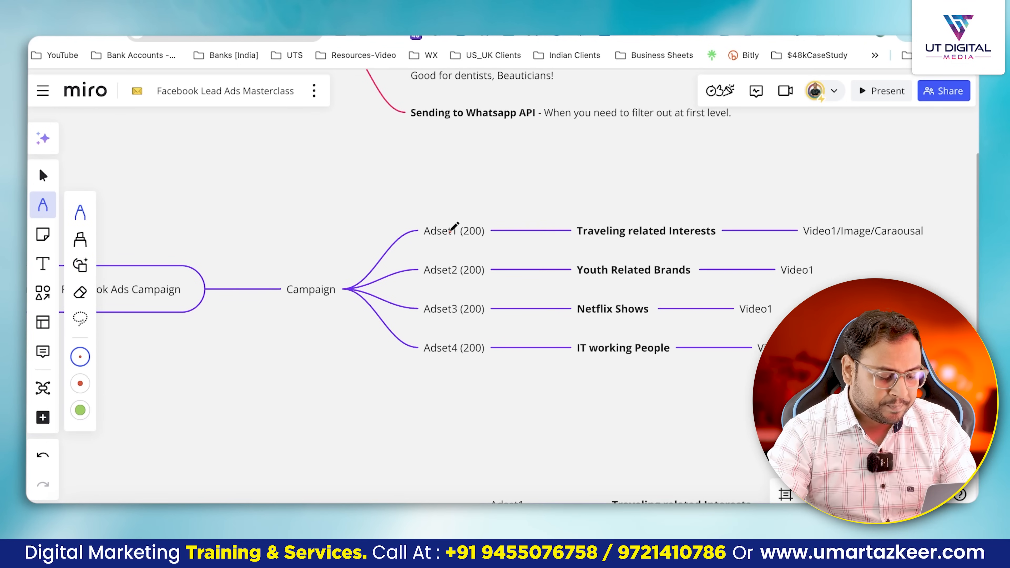
left_click(42, 174)
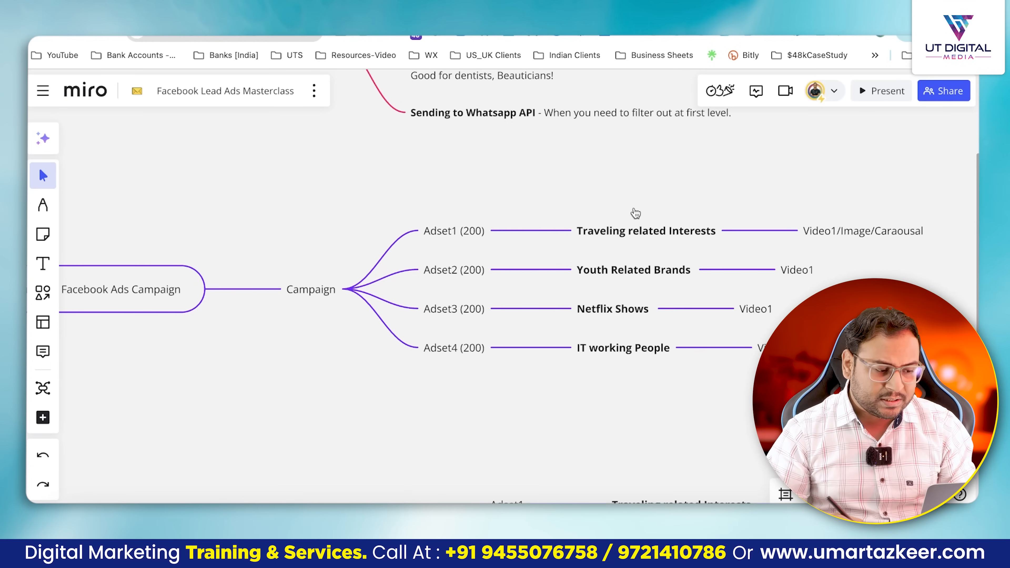
Step: Handwrite "Travel," followed by a dash above the Traveling related Interests node with the pen
key("p")
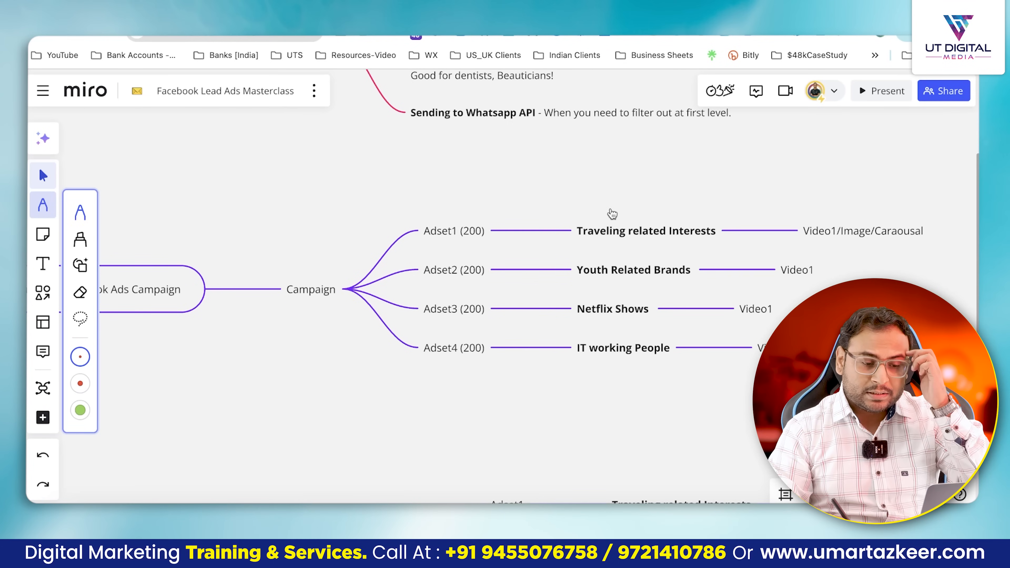
left_click_drag(605, 209, 623, 196)
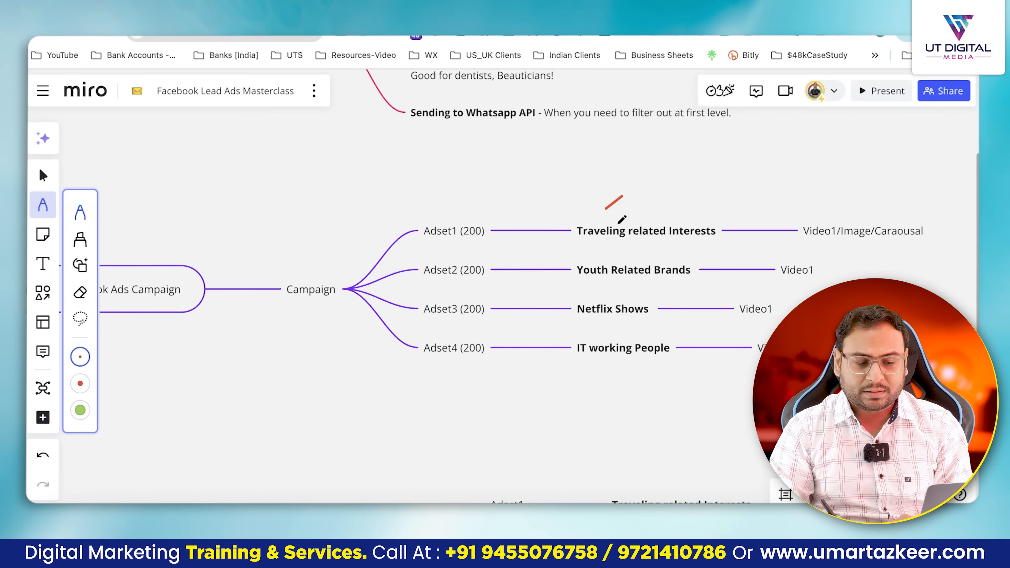
mouse_move(623, 194)
left_mouse_down()
mouse_move(619, 215)
mouse_move(668, 189)
mouse_move(661, 208)
mouse_move(692, 183)
left_mouse_up()
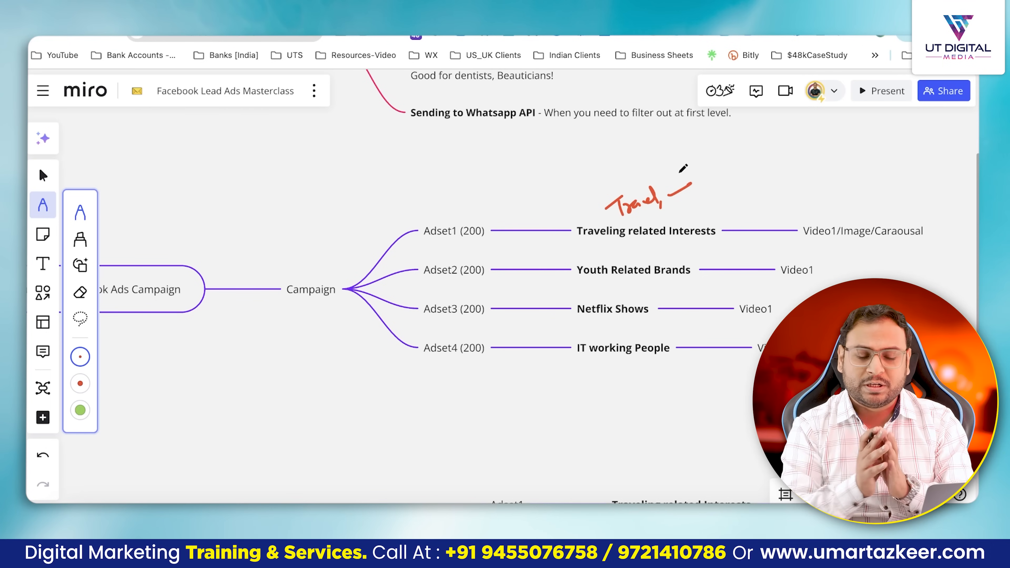
Step: Switch to Meta Ads Manager, search the ad set's detailed targeting for "travel" and add the interest Travel (travel and tourism)
key("ctrl+Up")
left_click(334, 205)
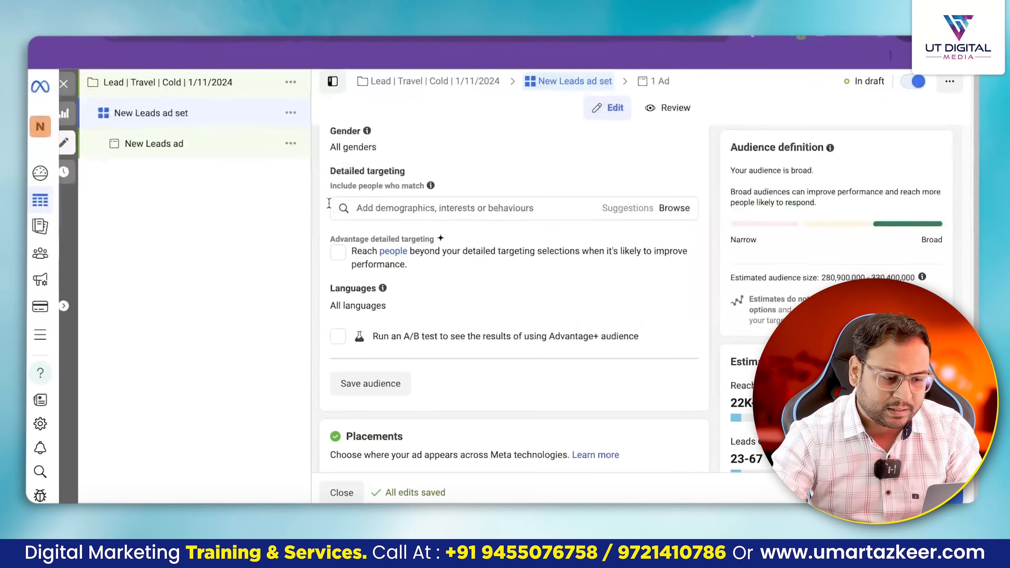
left_click(421, 207)
type("tra")
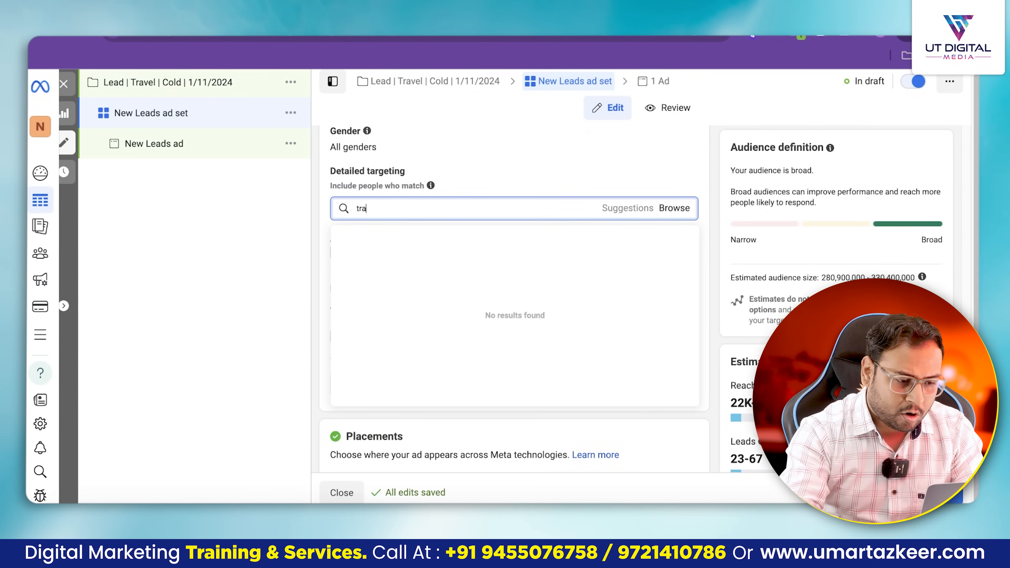
type("vel")
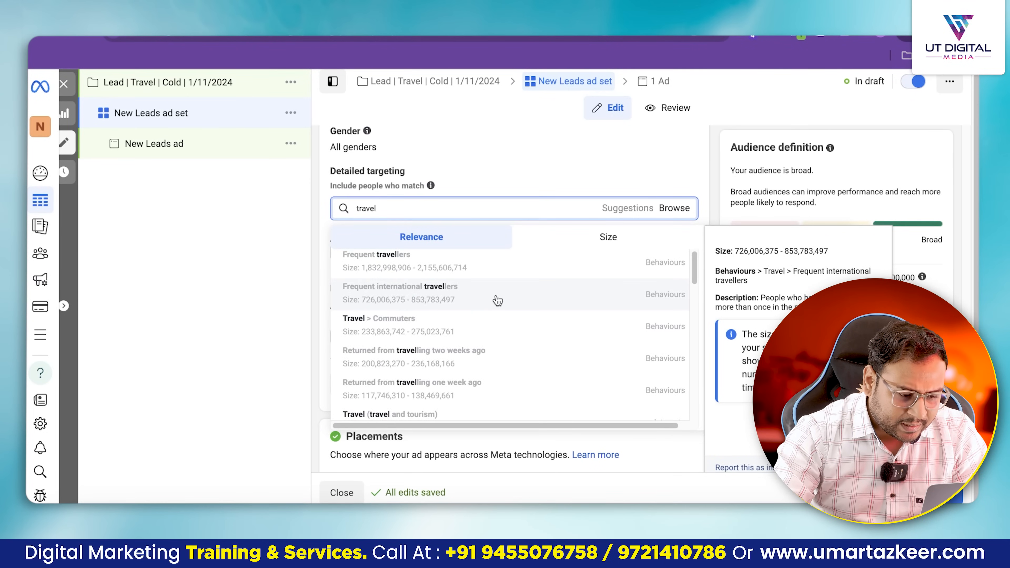
scroll(497, 300, "down", 1)
scroll(497, 300, "down", 1)
left_click(412, 376)
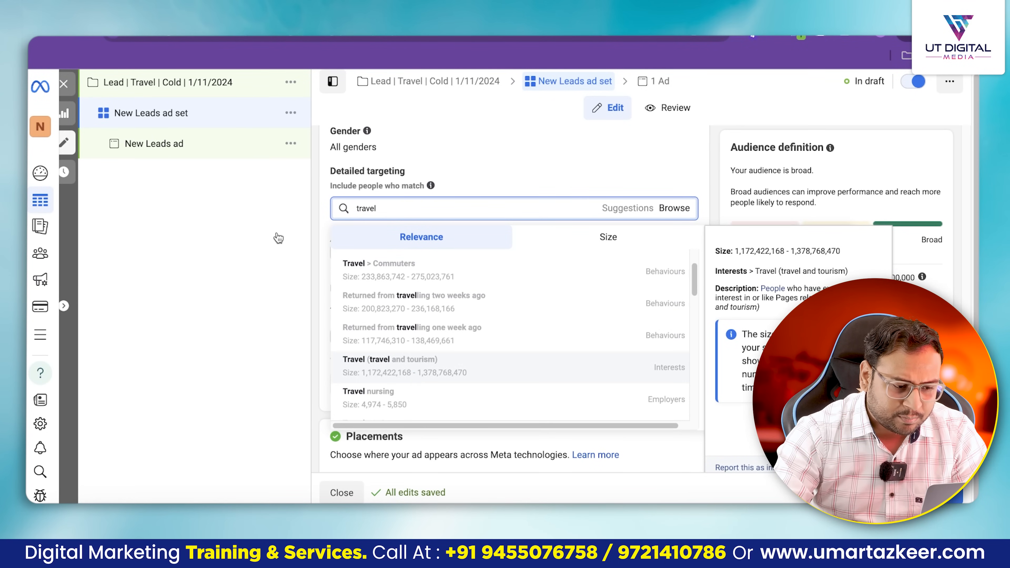
Step: Add the suggested interests Holidays (social concept) and Holiday (event) to the ad set's detailed targeting
left_click(627, 266)
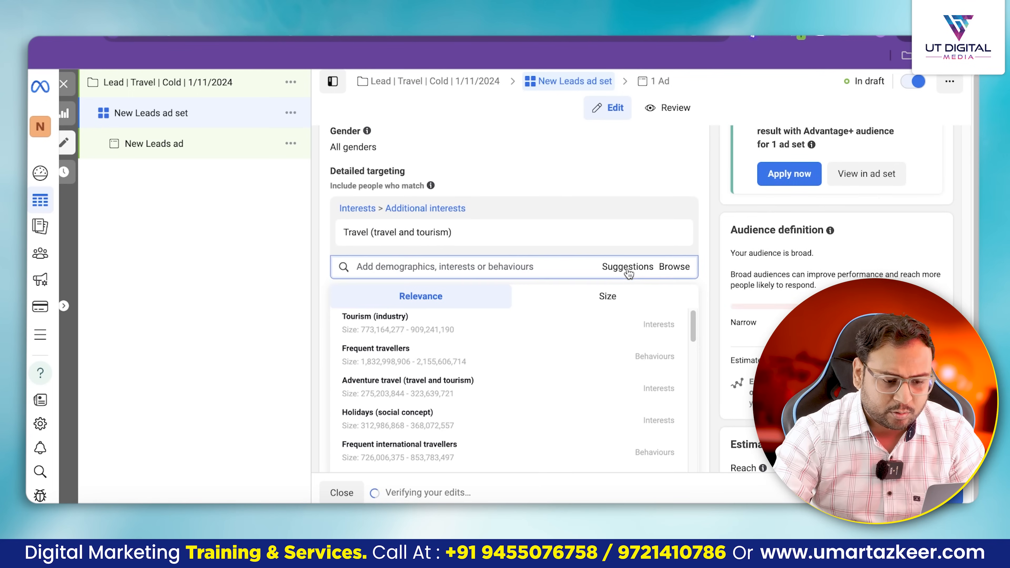
scroll(483, 350, "down", 1)
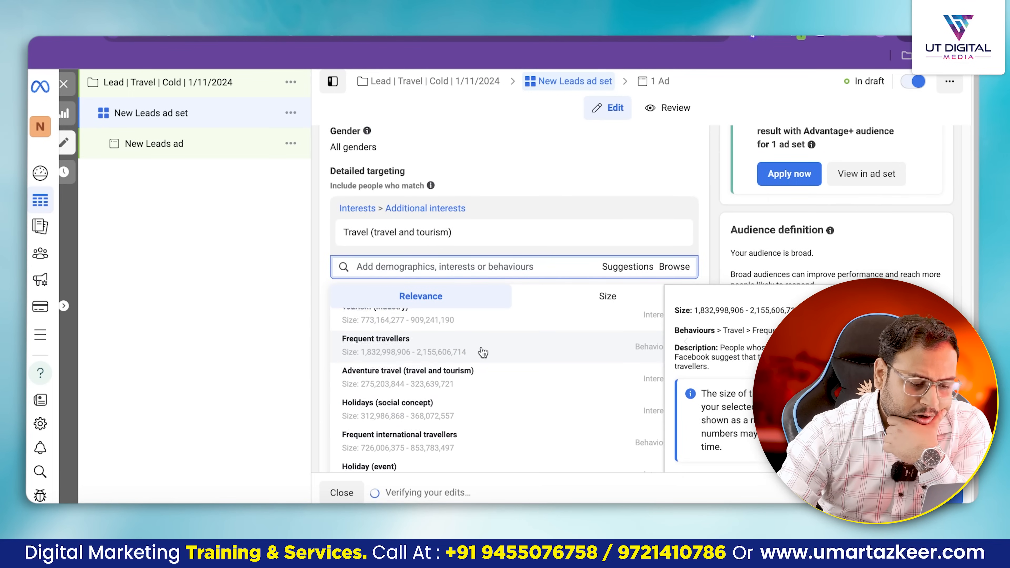
left_click(403, 405)
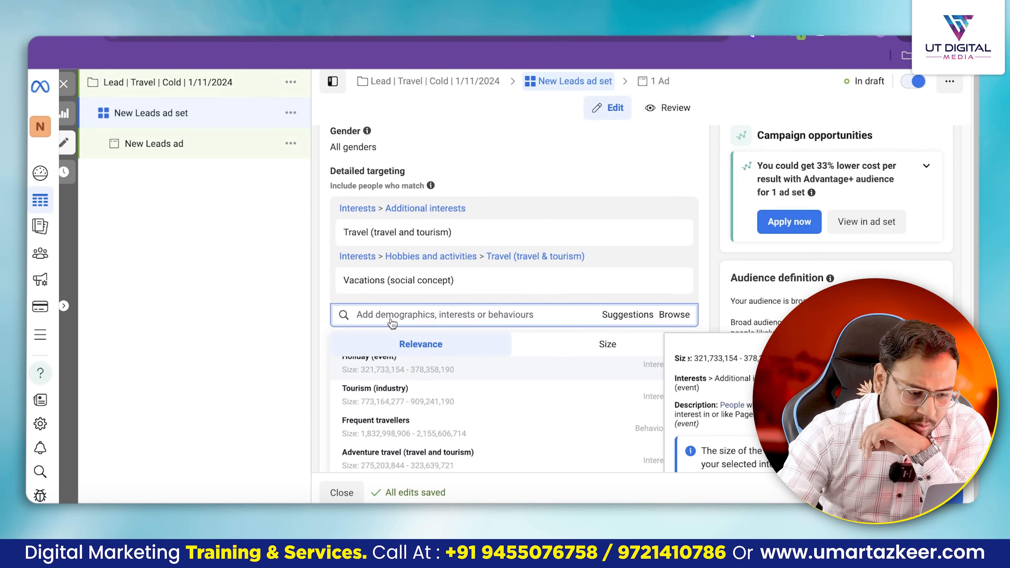
left_click(392, 368)
Step: Add the suggested interests Beaches (places) and Resort (travel and tourism business) to the detailed targeting
scroll(473, 373, "down", 3)
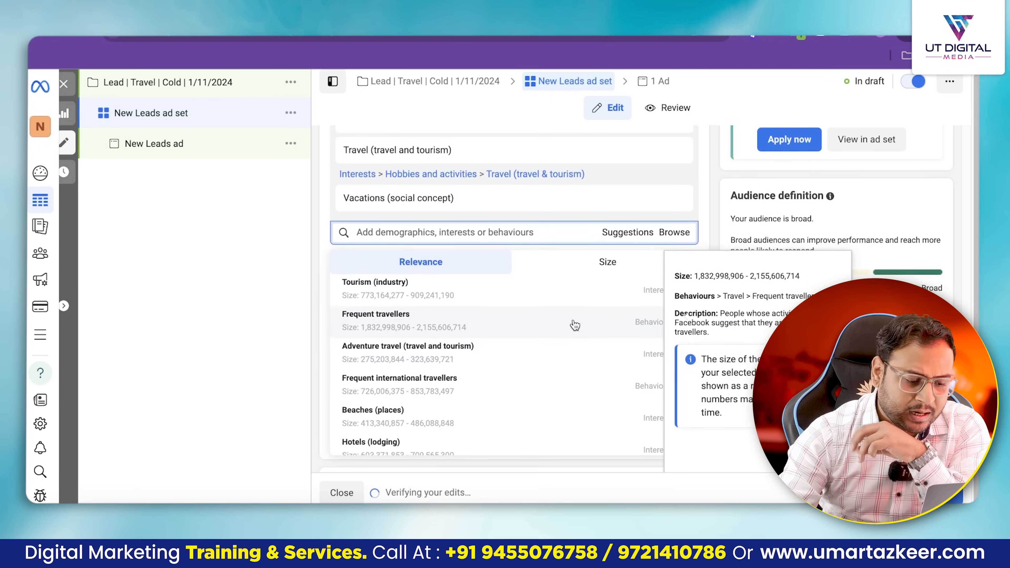
scroll(580, 326, "down", 3)
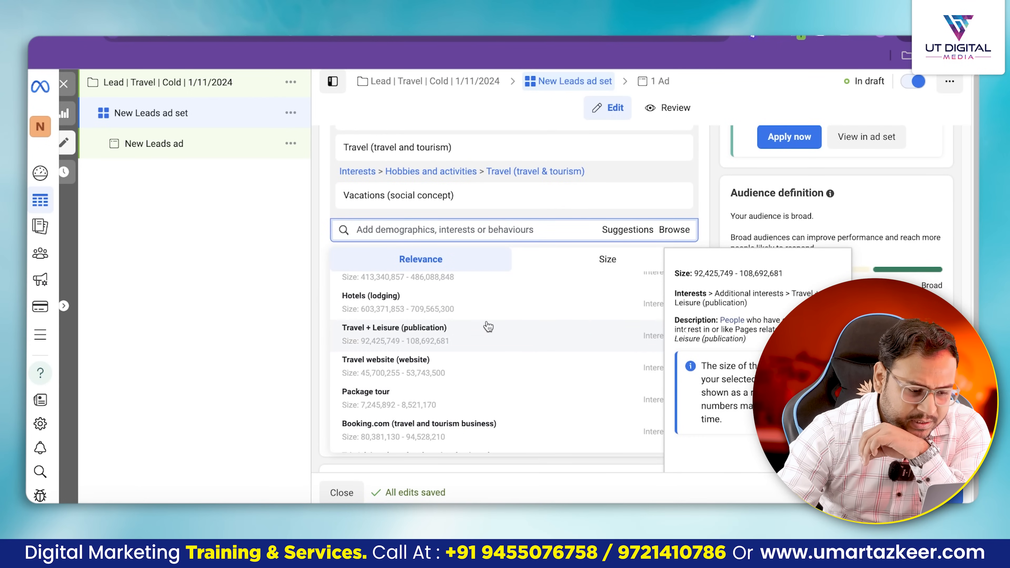
left_click(418, 301)
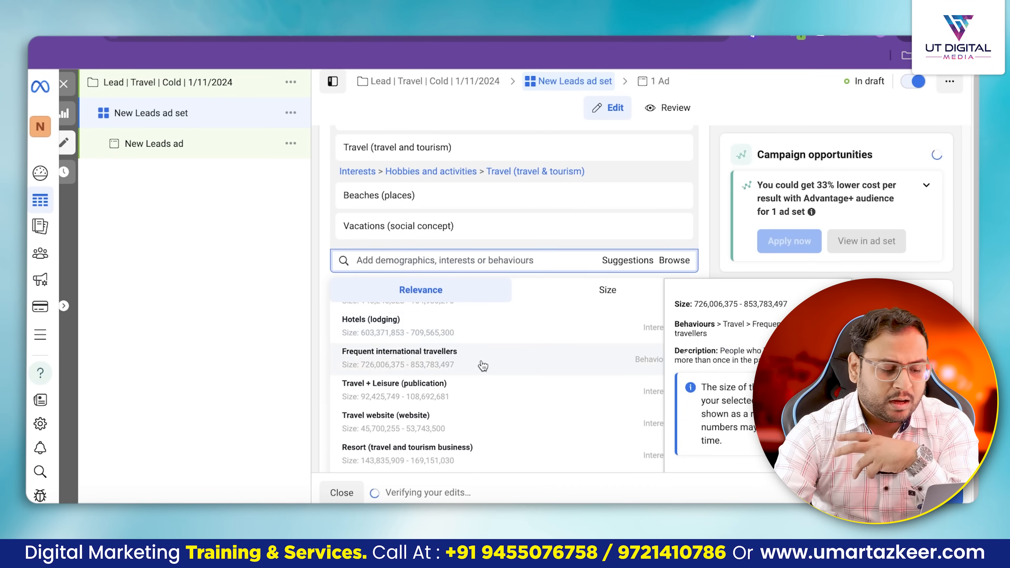
scroll(520, 366, "down", 1)
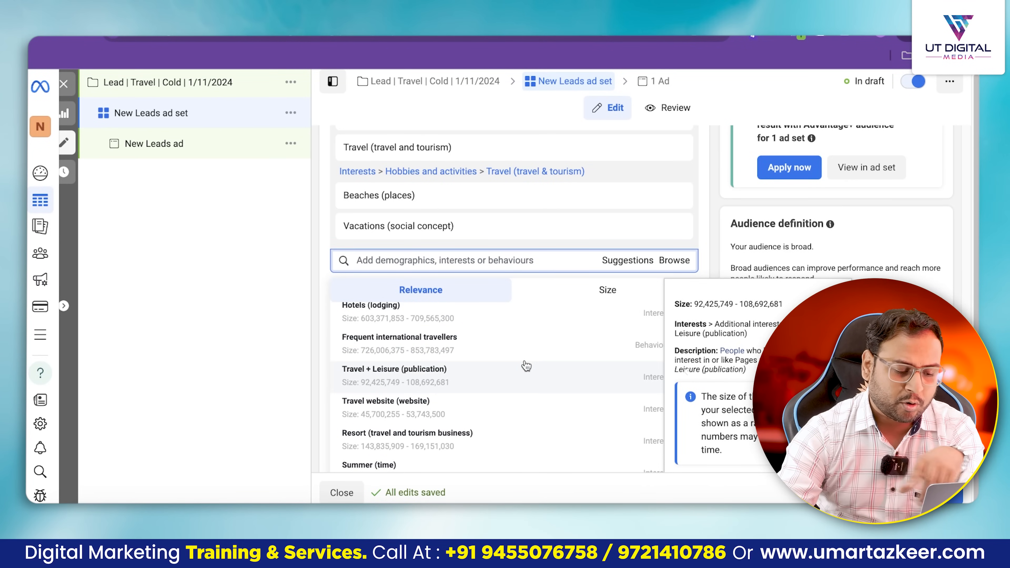
scroll(523, 368, "down", 1)
left_click(488, 417)
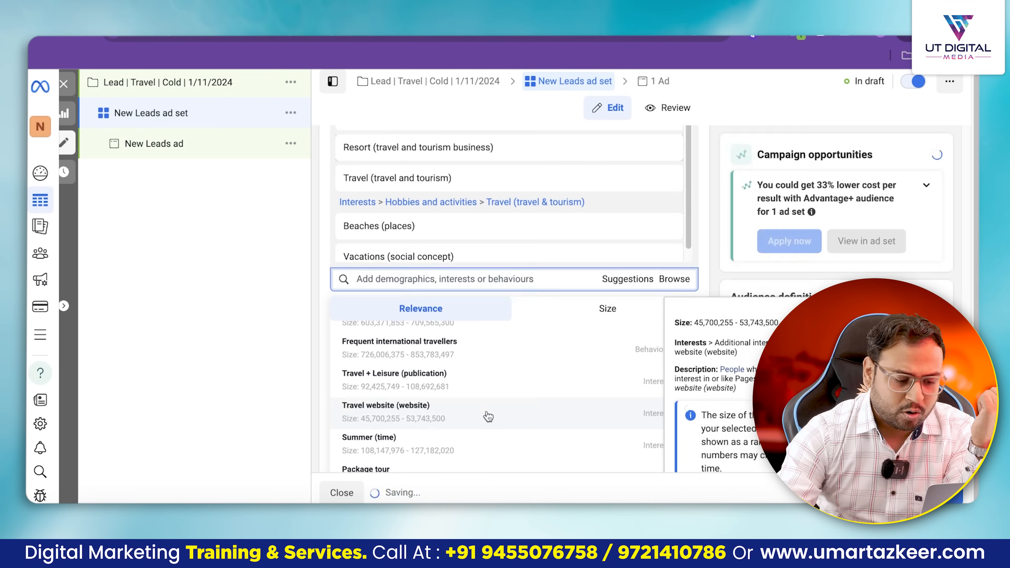